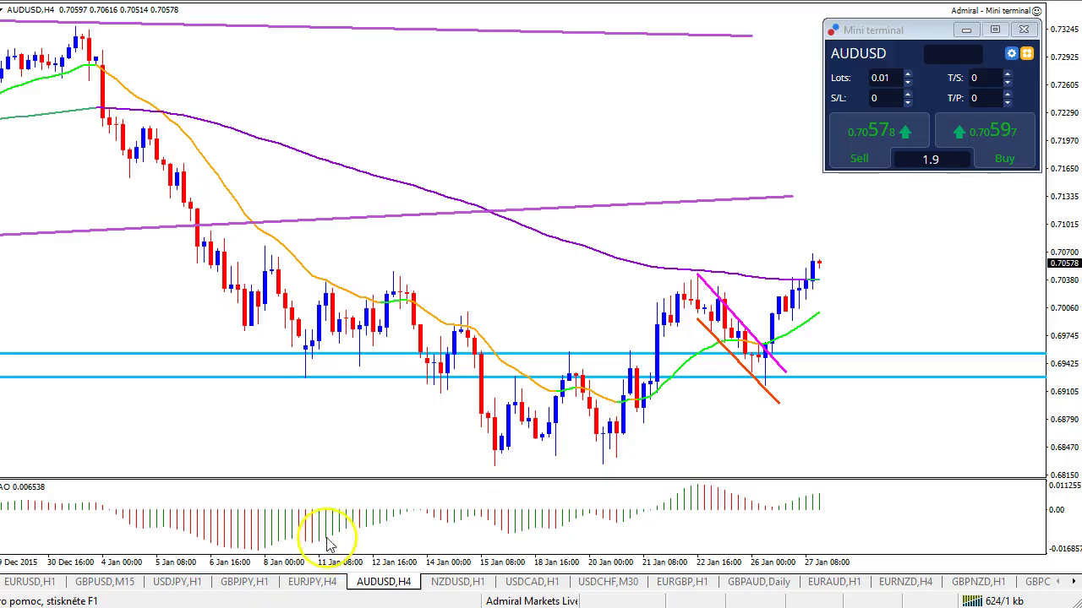
Step: Inspect the AUDUSD H4 candles with the crosshair, from the 22 January high to the blue support lines and the 11 January low
key(ctrl+f)
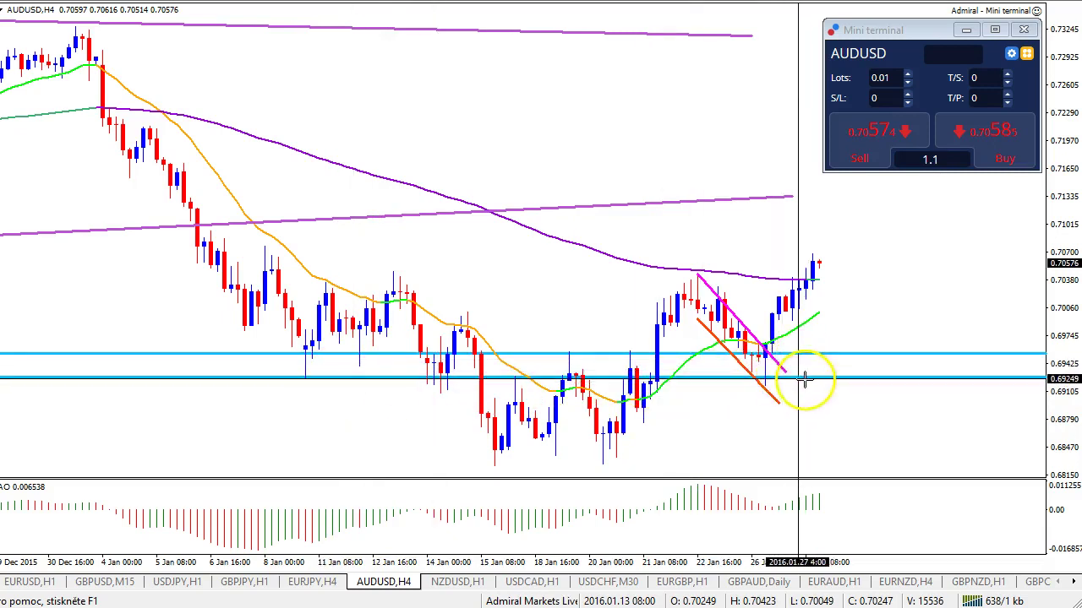
click(700, 288)
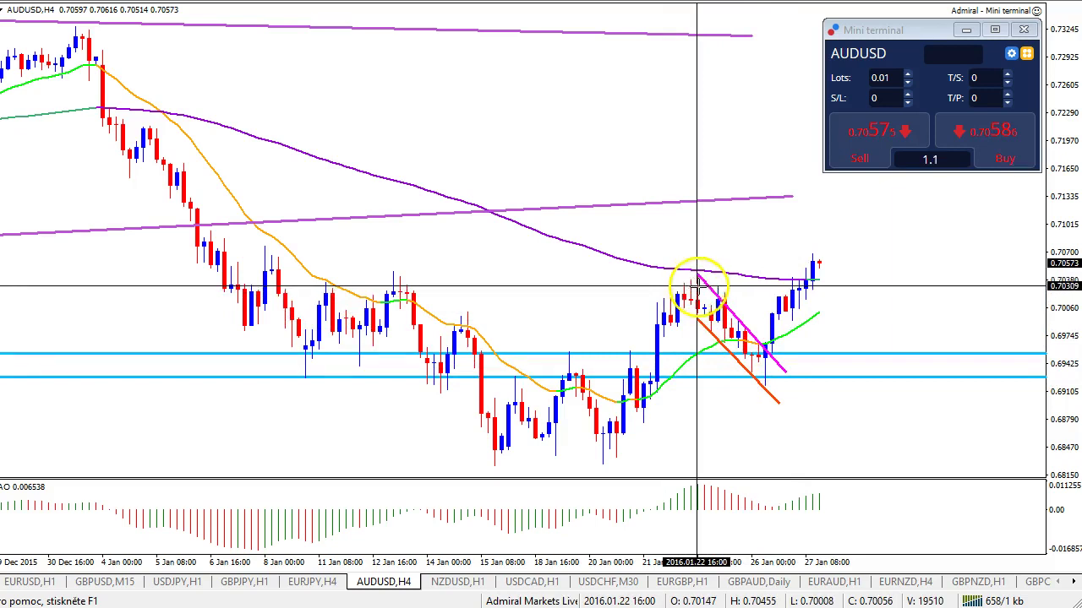
click(777, 376)
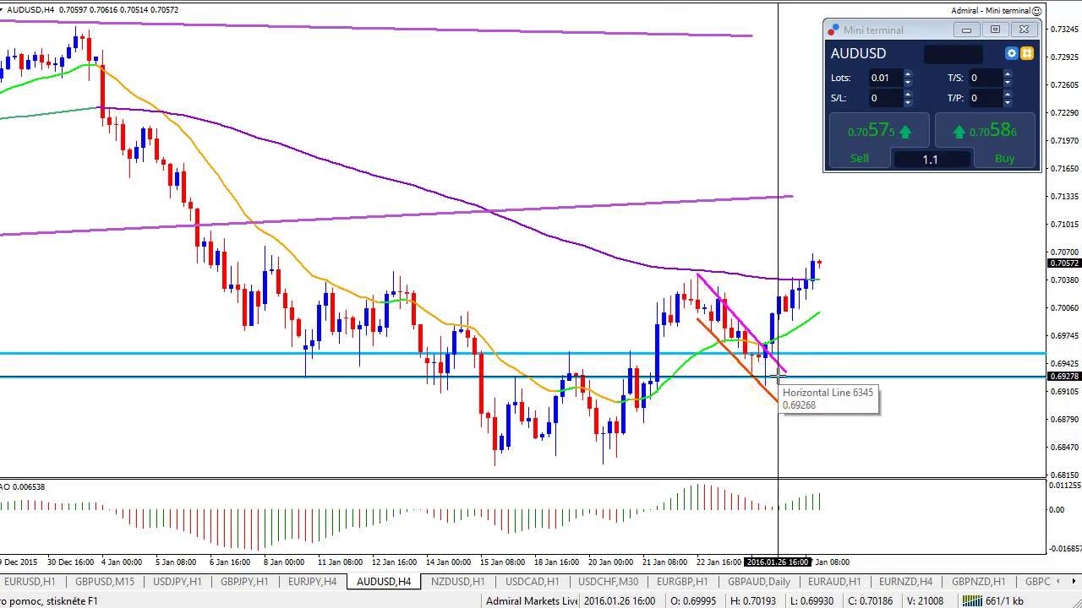
click(817, 387)
click(408, 385)
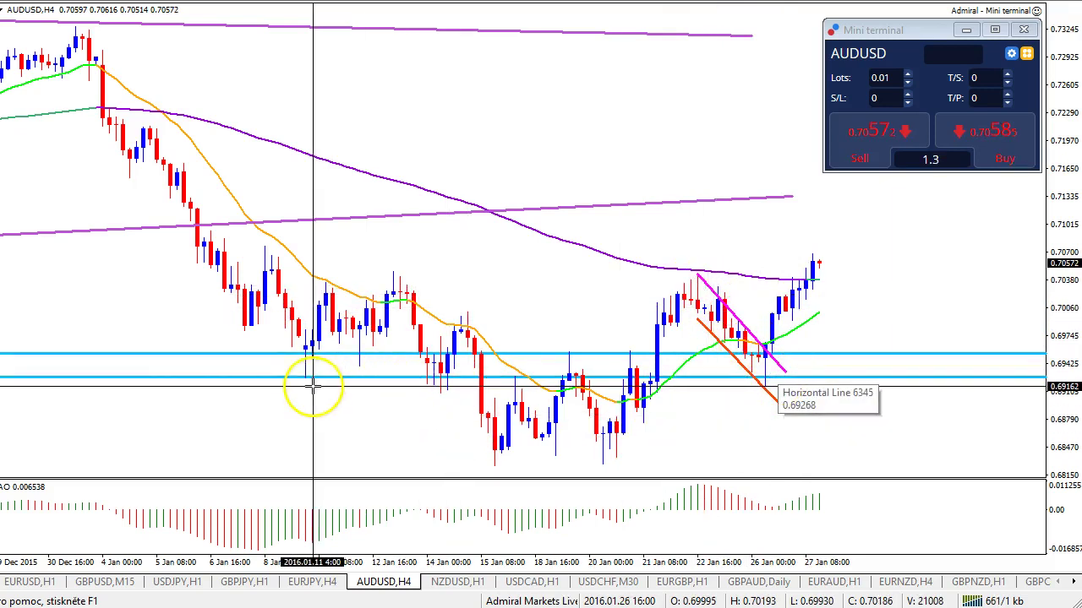
Step: Sketch a green inverse head-and-shoulders outline beneath the January lows, and clear the annotation
key(ctrl+2)
mouse_move(266, 362)
mouse_down()
mouse_move(370, 434)
mouse_move(475, 444)
mouse_move(583, 477)
mouse_move(693, 394)
mouse_move(849, 351)
mouse_up()
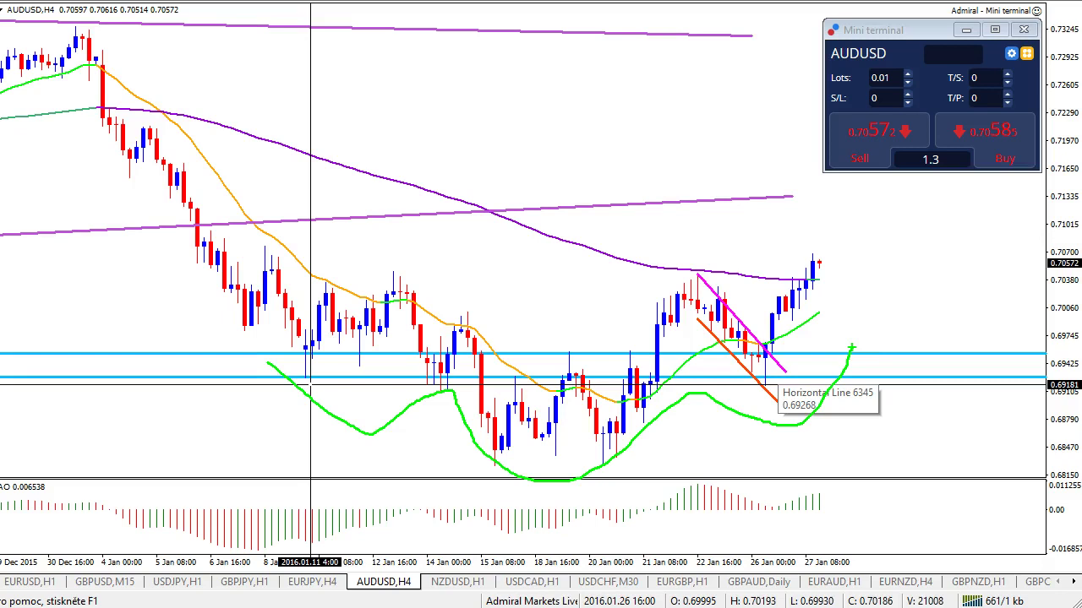
key(Escape)
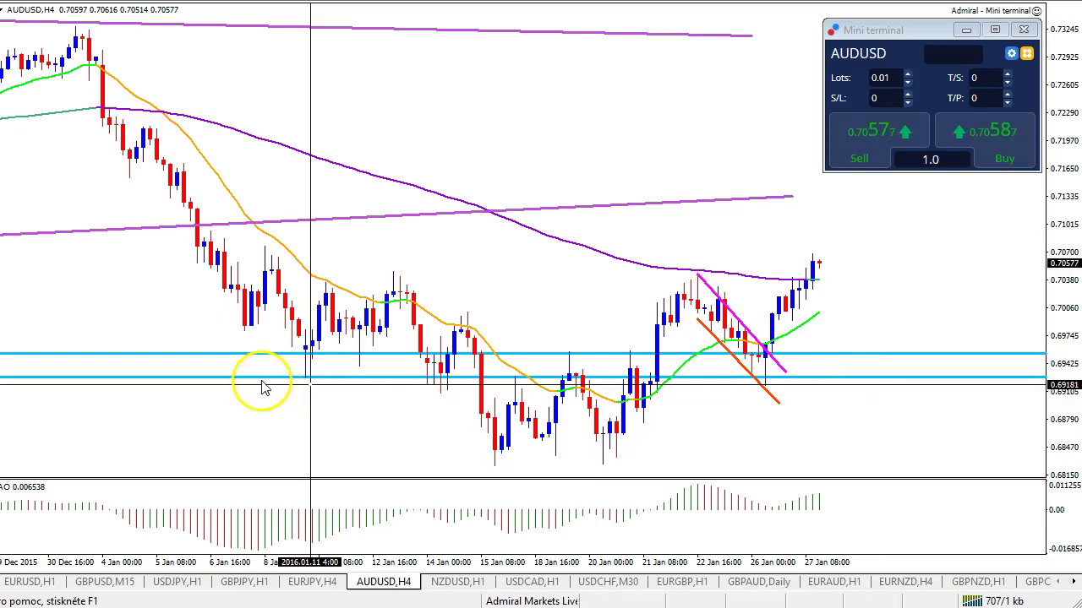
Step: Sketch a red downward arrow beside the early January decline, and clear the annotation
key(ctrl+2)
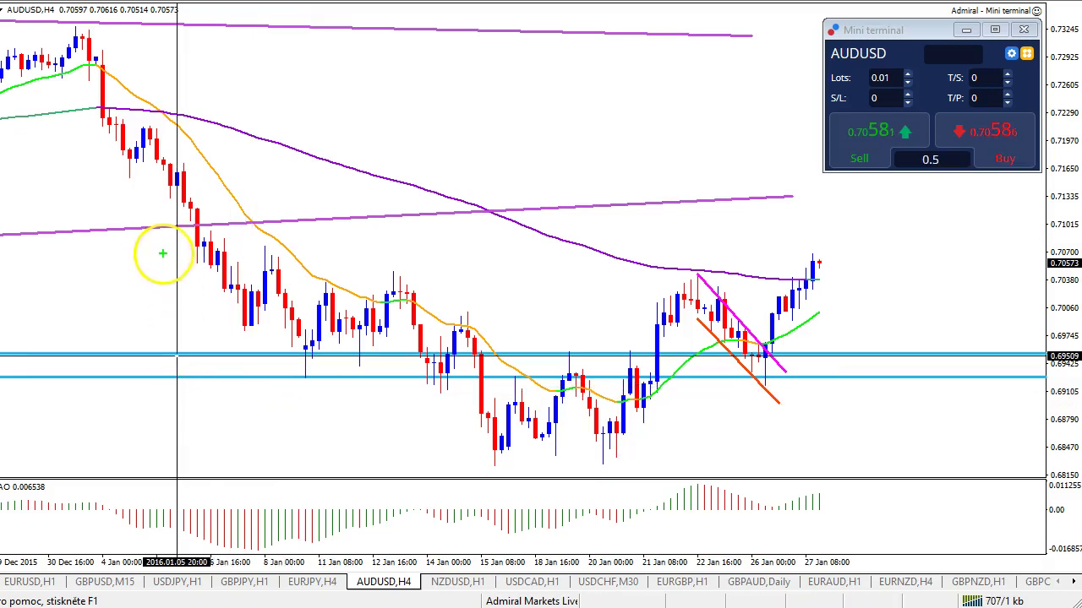
drag(160, 239, 214, 355)
mouse_move(185, 355)
mouse_down()
mouse_move(225, 390)
mouse_move(164, 342)
mouse_up()
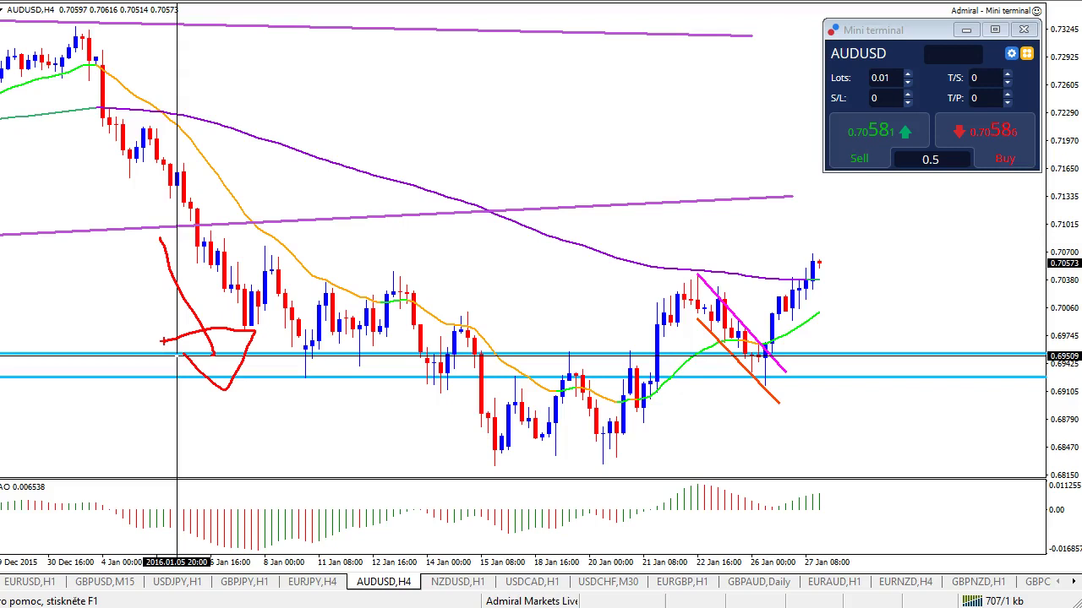
key(Escape)
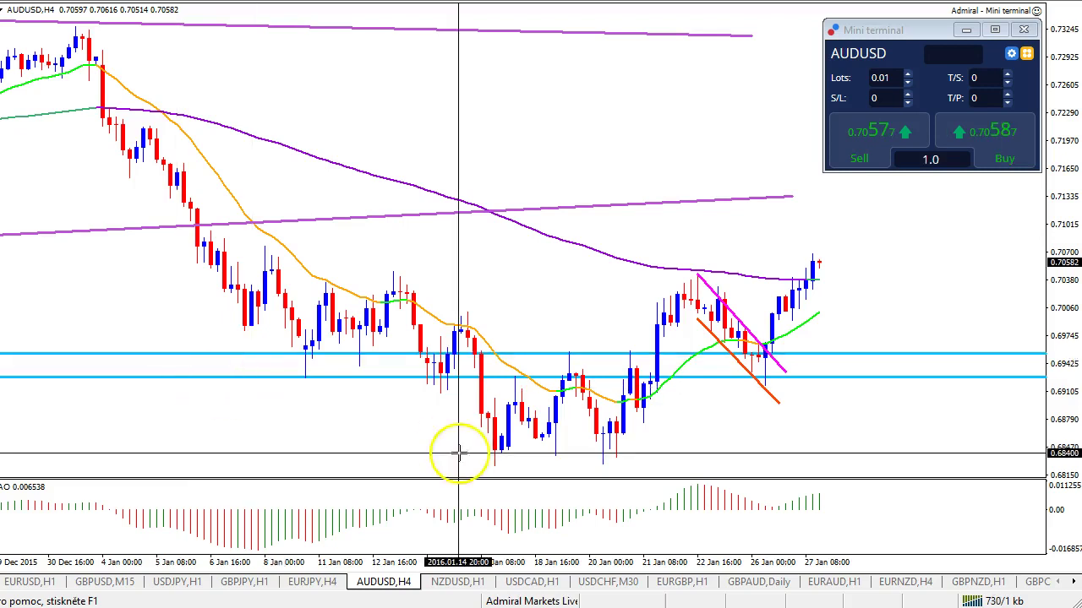
Step: Outline in green the mid-January bottom and the rise into the 22 January high, and clear both marks
key(ctrl+2)
key(g)
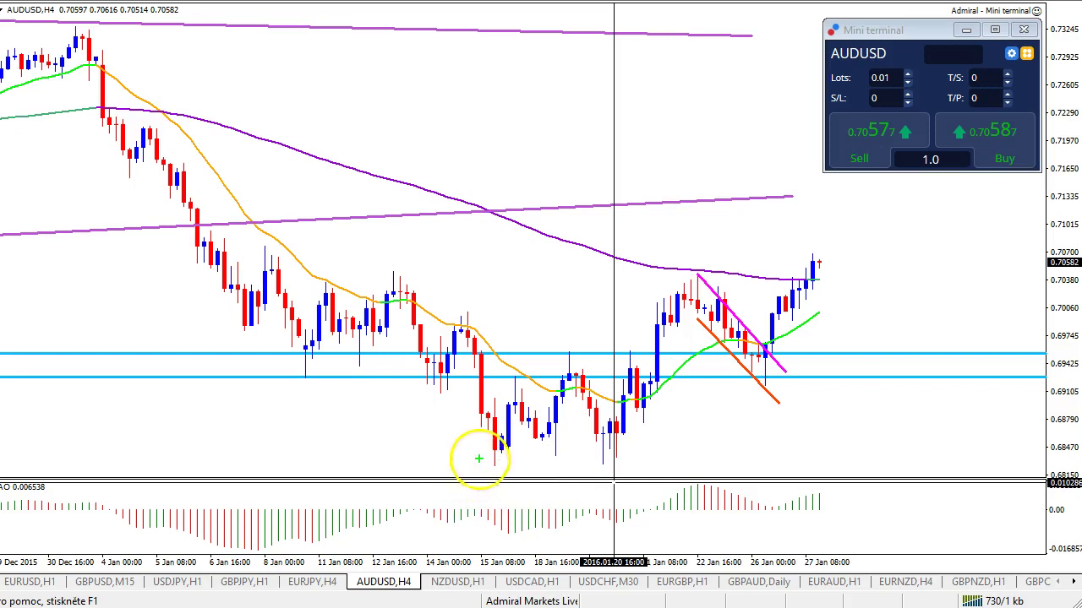
mouse_move(480, 459)
mouse_down()
mouse_move(642, 454)
mouse_move(429, 465)
mouse_up()
mouse_move(699, 288)
mouse_down()
mouse_move(598, 431)
mouse_move(704, 257)
mouse_up()
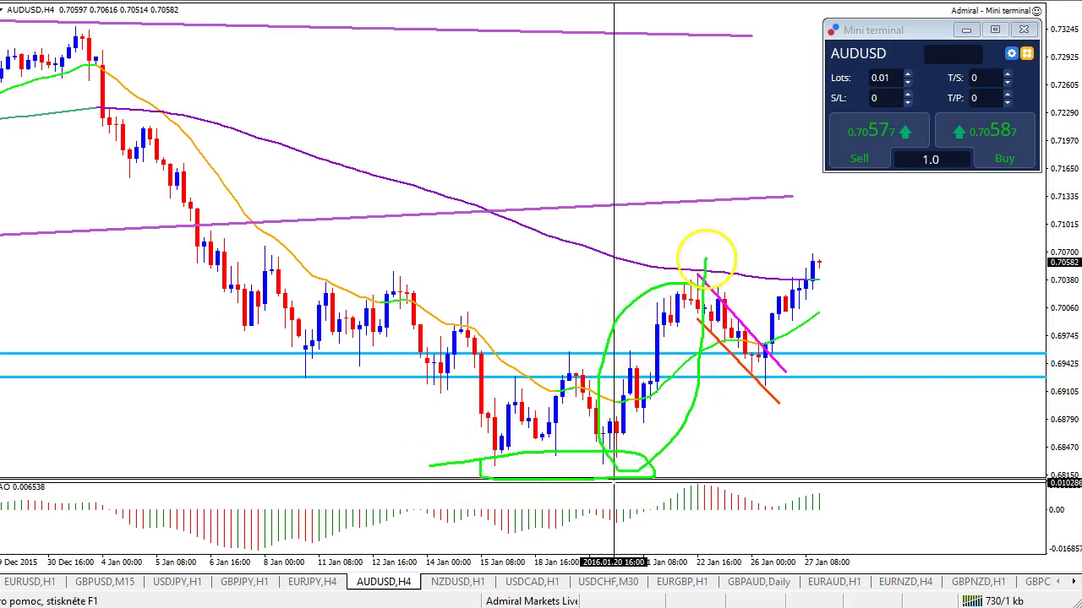
key(Escape)
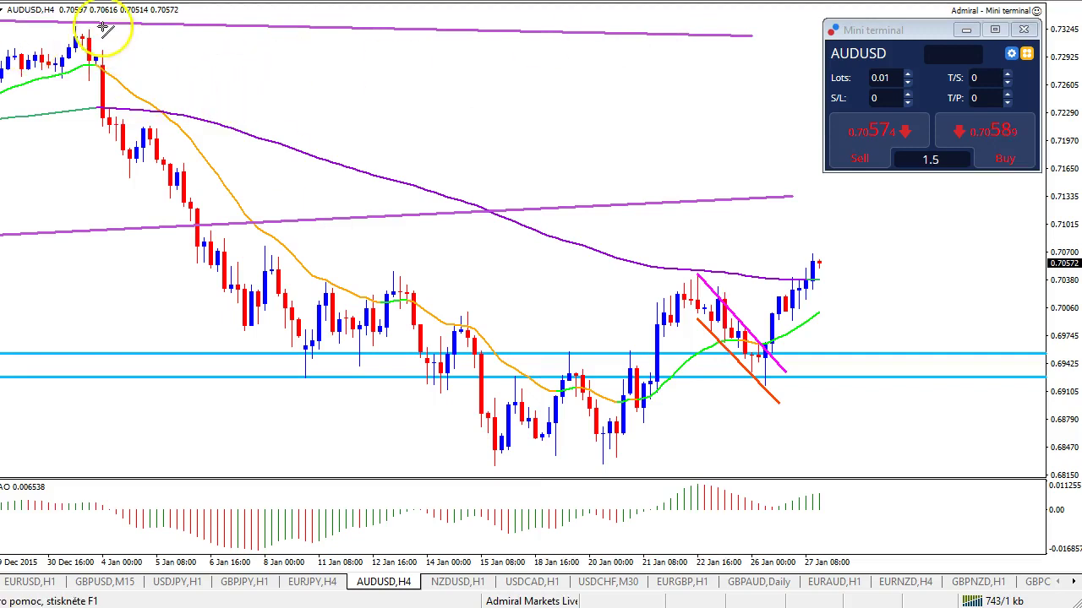
Step: Draw a trendline from the early January high, realign it along the falling January highs, and remove it
drag(101, 30, 651, 397)
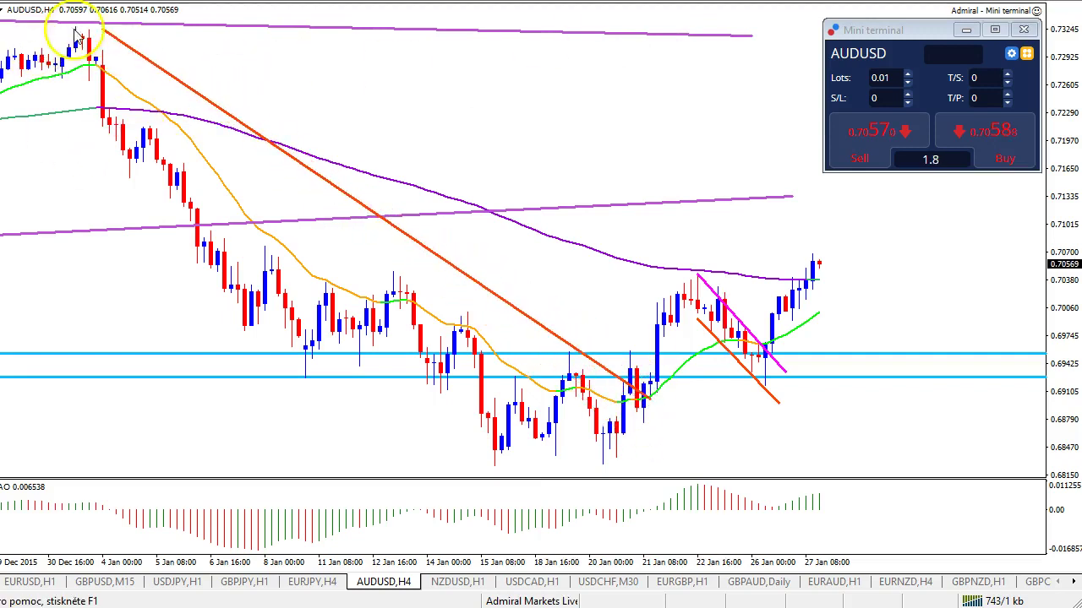
drag(101, 31, 257, 244)
drag(649, 397, 609, 314)
right_click(610, 314)
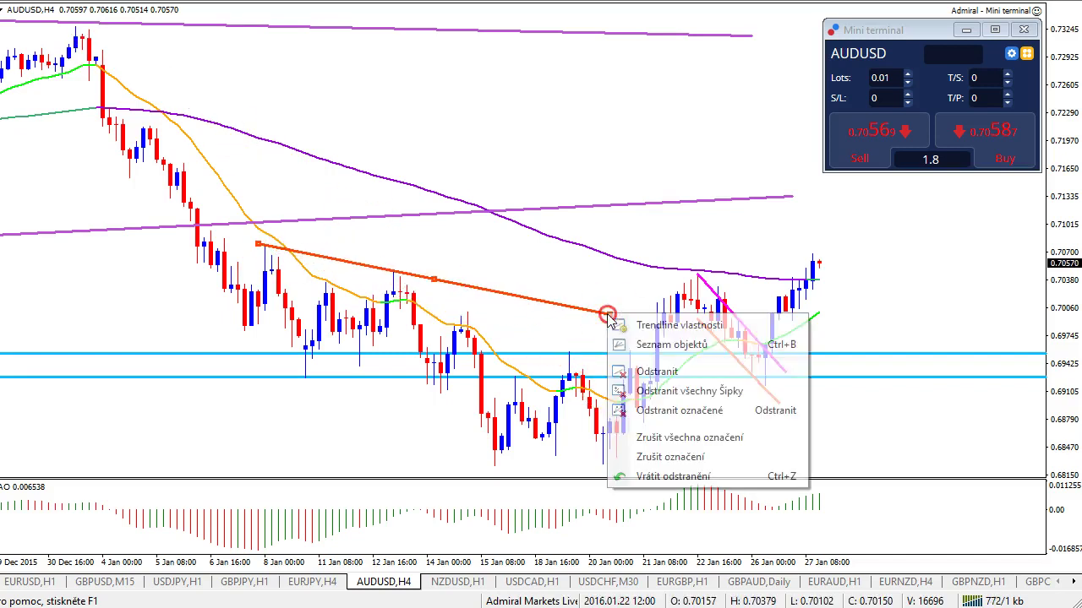
click(657, 372)
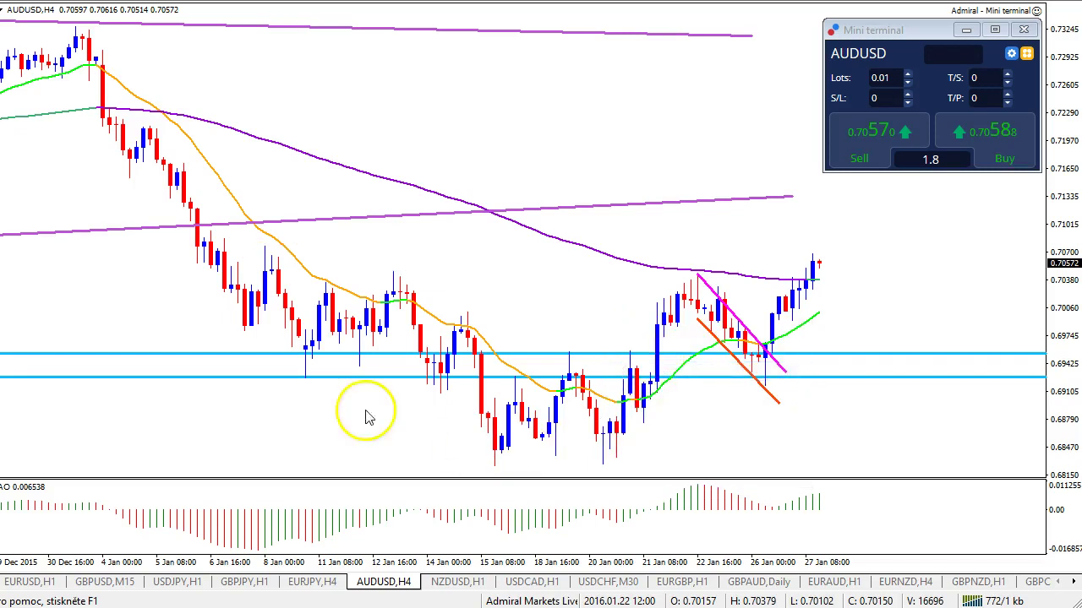
Step: Sketch a green descending line beneath the January lows, and clear it
drag(313, 375, 736, 488)
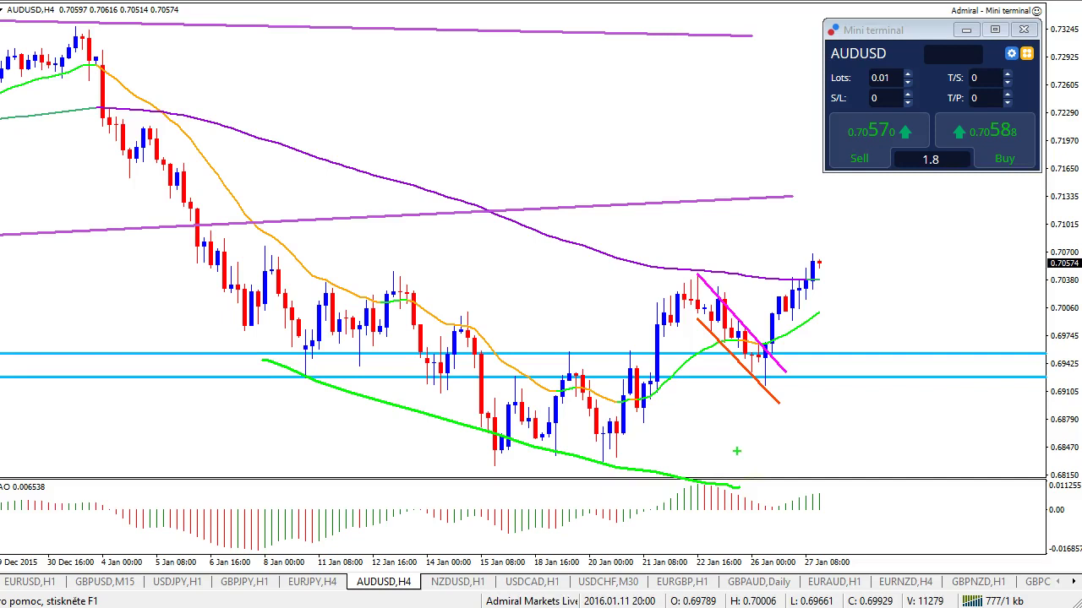
key(Escape)
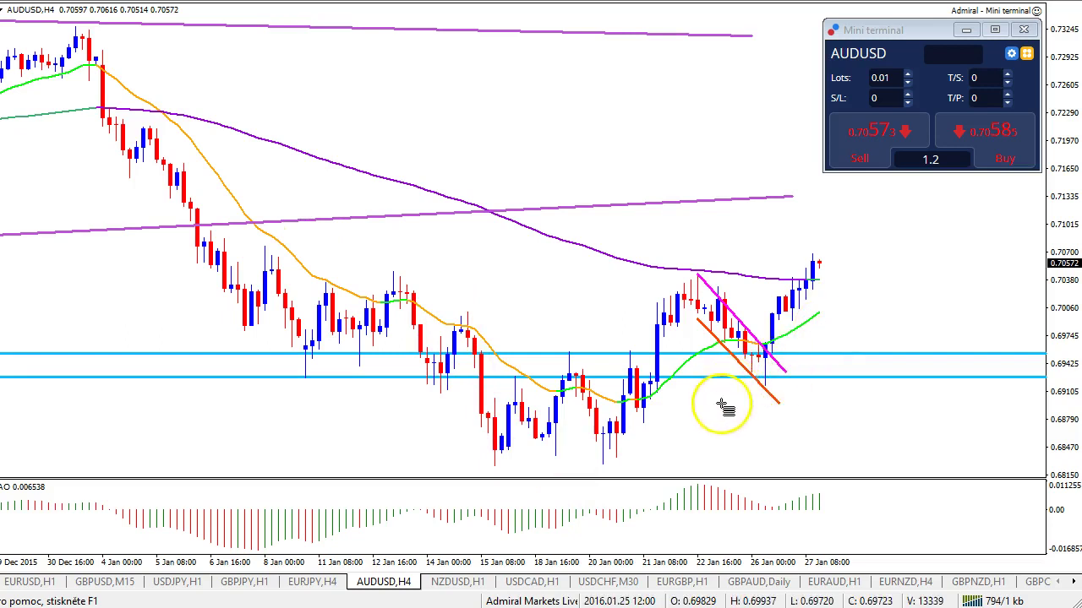
Step: Draw a Fibonacci retracement from the 20 January low at 0.68275 to the 0.70431 high, and temporarily mark the two shoulder areas
click(615, 463)
drag(615, 464, 642, 277)
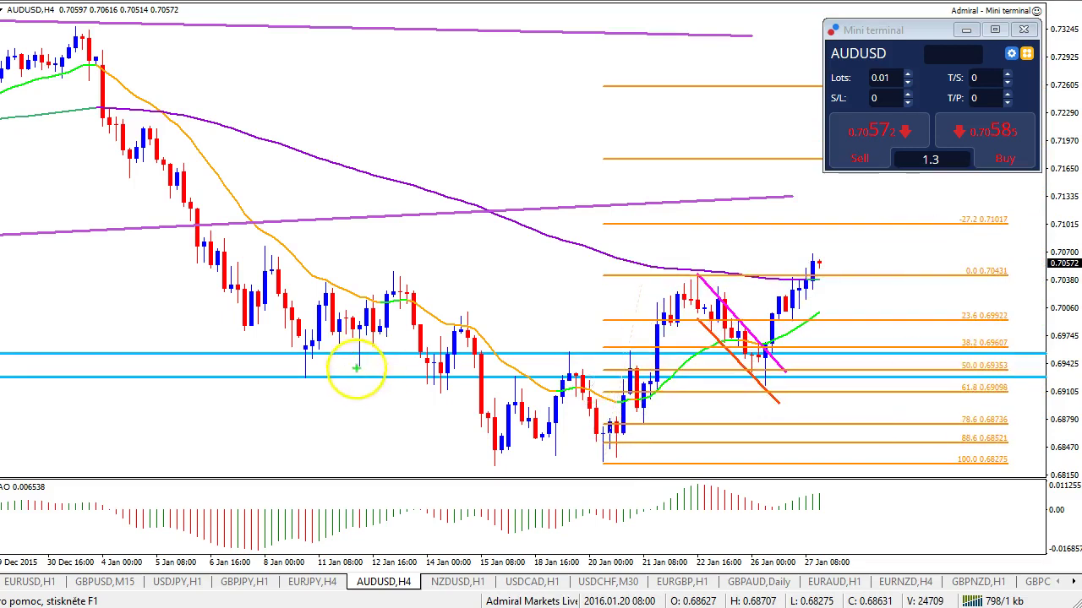
drag(320, 347, 342, 355)
mouse_move(784, 356)
mouse_down()
mouse_move(754, 376)
mouse_move(799, 387)
mouse_move(819, 369)
mouse_move(769, 355)
mouse_up()
key(Escape)
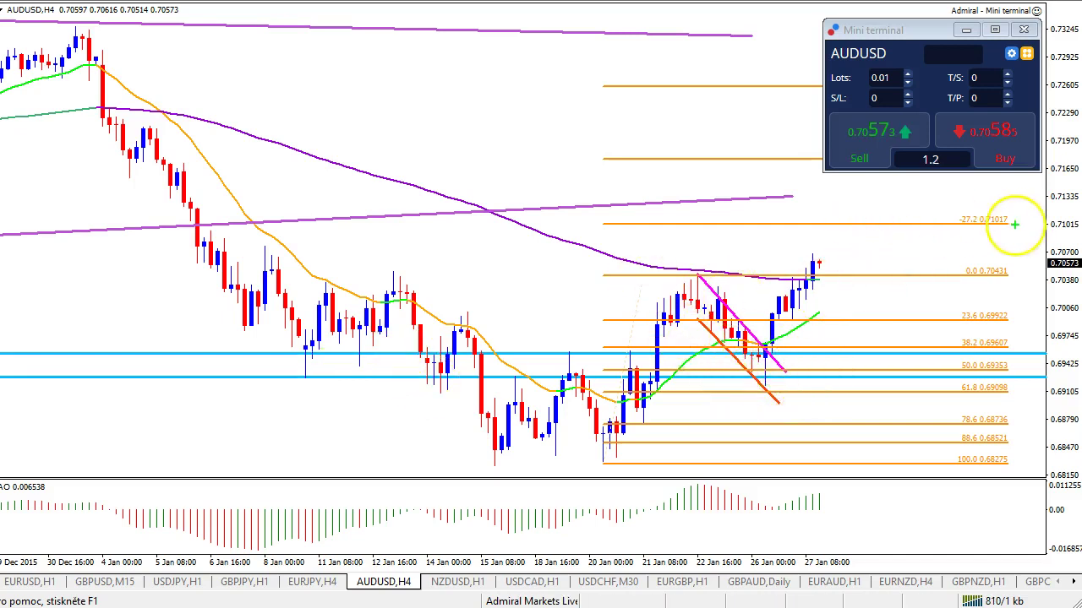
Step: Circle the -27.2 Fibonacci level in green and the rising purple line's end in red, clear both marks, and remove the Fibonacci
mouse_move(1001, 209)
mouse_down()
mouse_move(947, 213)
mouse_move(1004, 215)
mouse_up()
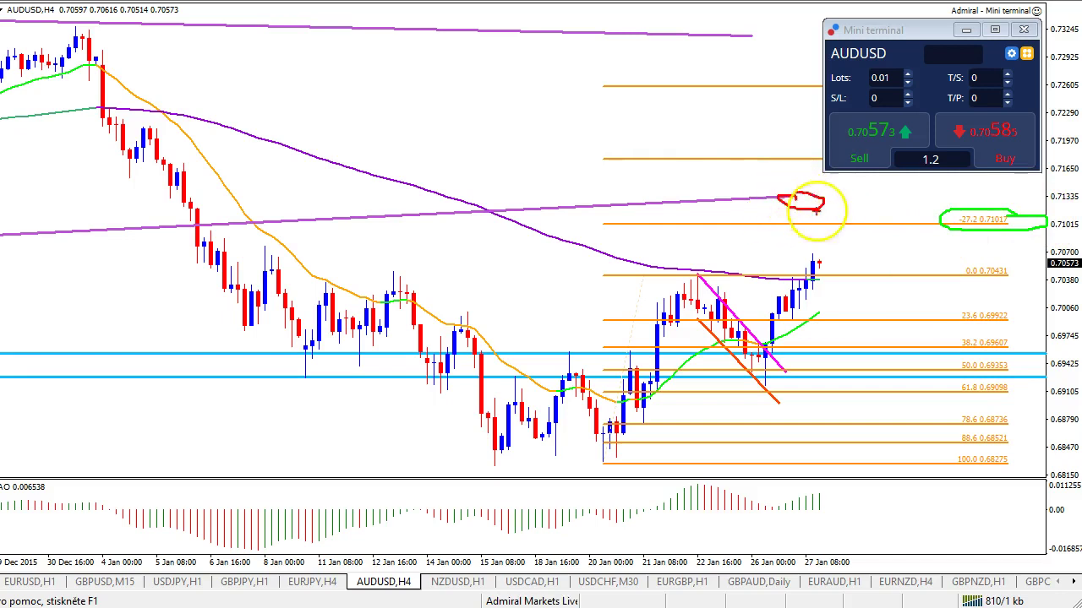
key(Escape)
right_click(640, 281)
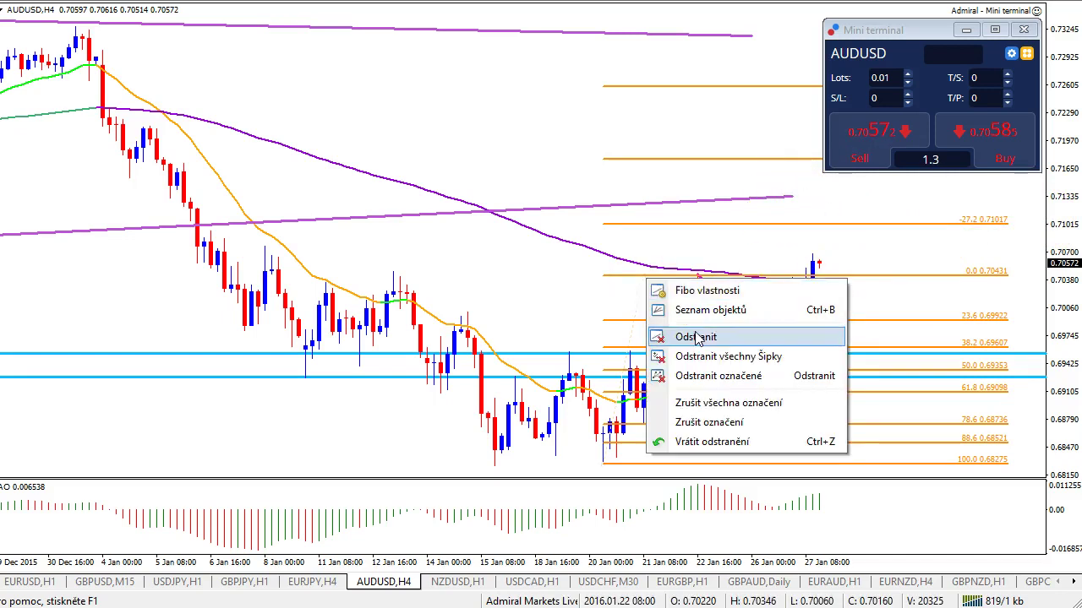
click(664, 336)
Step: Circle in red the candles at the blue support zone near the channel's lower end, and clear the circle
drag(755, 567, 763, 569)
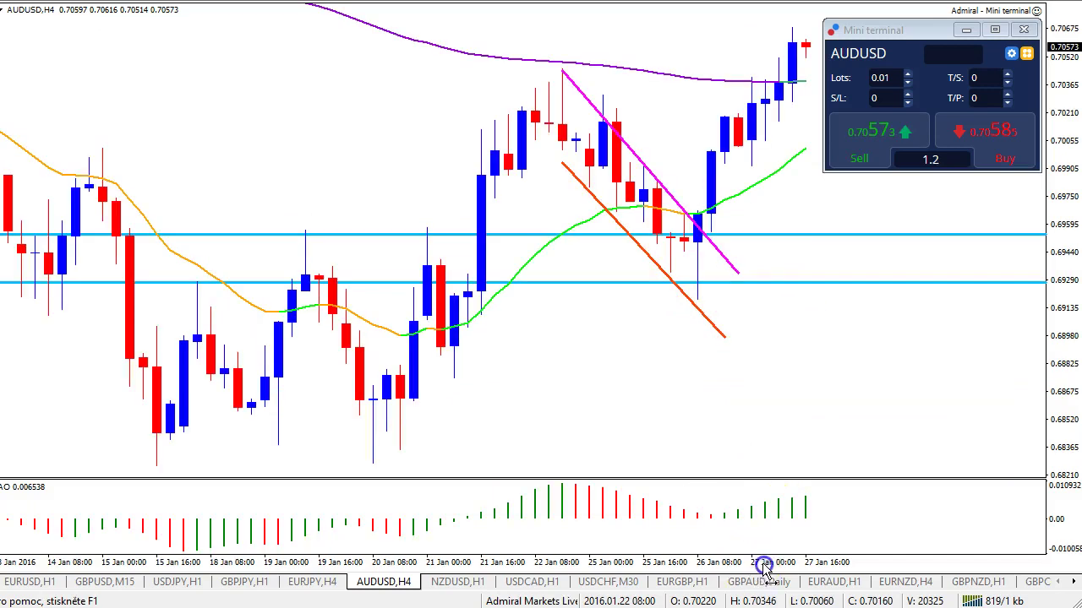
key(ctrl+2)
mouse_move(727, 240)
mouse_down()
mouse_move(655, 245)
mouse_move(728, 226)
mouse_up()
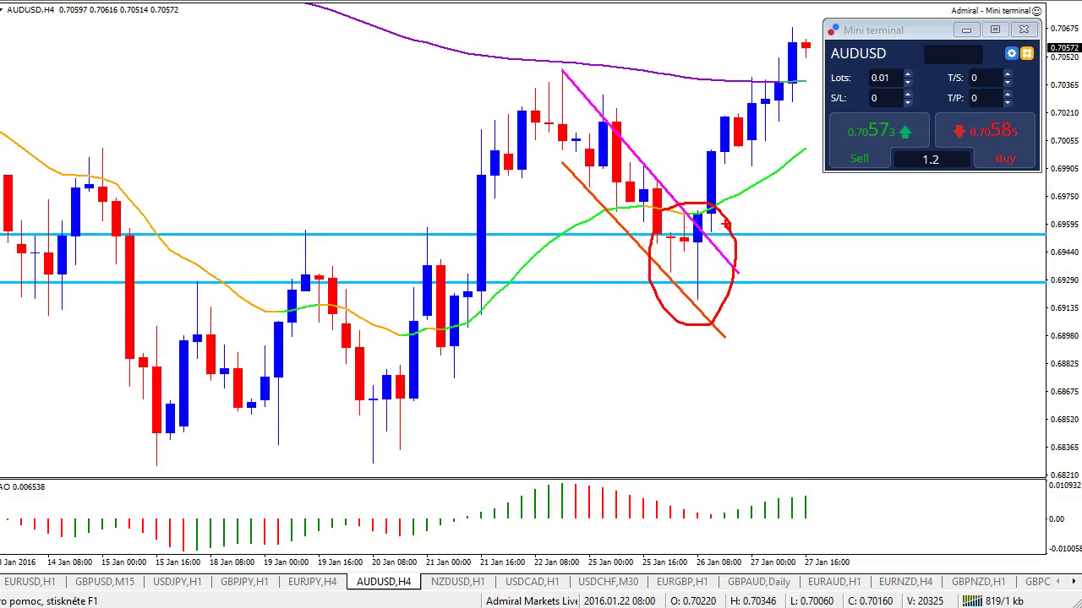
key(Escape)
Step: Trace the falling price swings between the magenta and orange channel lines in red, and clear the trace
key(ctrl+2)
mouse_move(560, 103)
mouse_down()
mouse_move(603, 137)
mouse_move(703, 273)
mouse_up()
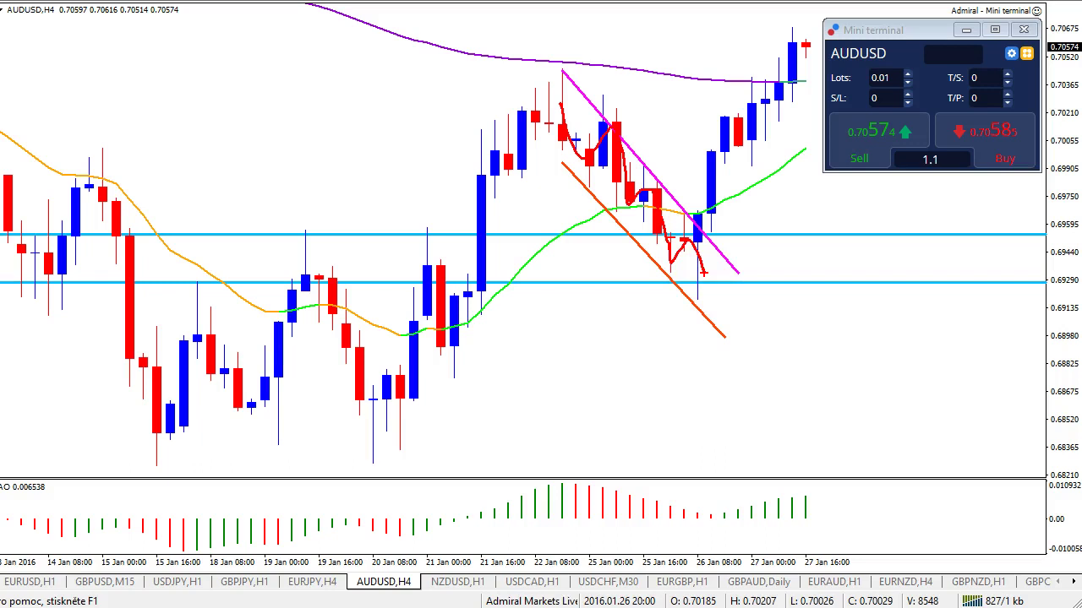
key(Escape)
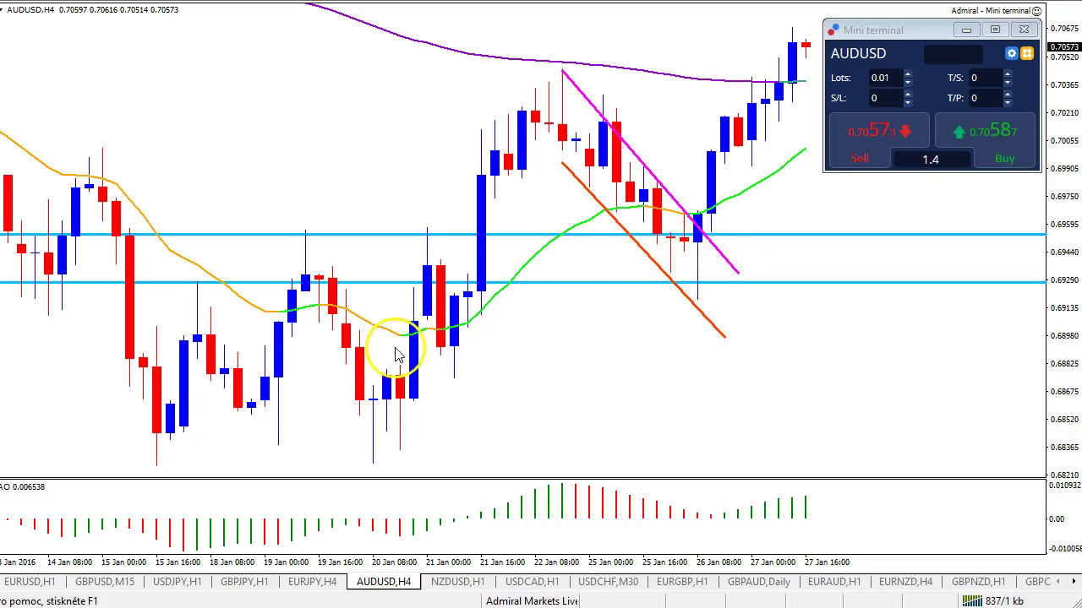
Step: Draw a green upward arrow along the rise from the 20 January low, circle the reversal candle at support, and clear both
key(ctrl+2)
key(g)
mouse_move(349, 366)
mouse_down()
mouse_move(454, 127)
mouse_move(434, 106)
mouse_move(490, 110)
mouse_up()
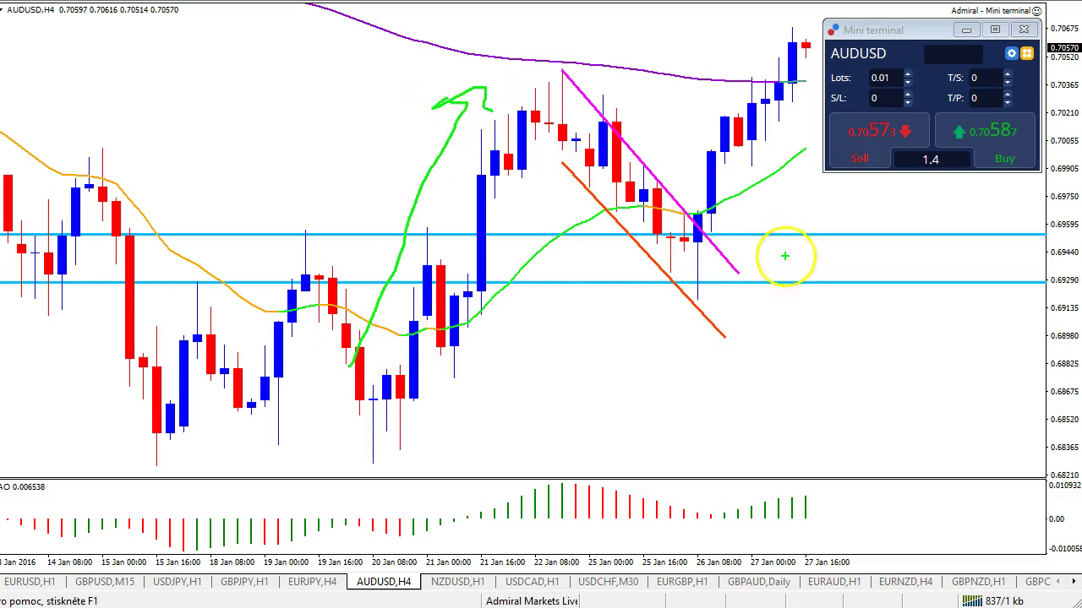
mouse_move(718, 224)
mouse_down()
mouse_move(693, 211)
mouse_move(699, 291)
mouse_move(714, 221)
mouse_up()
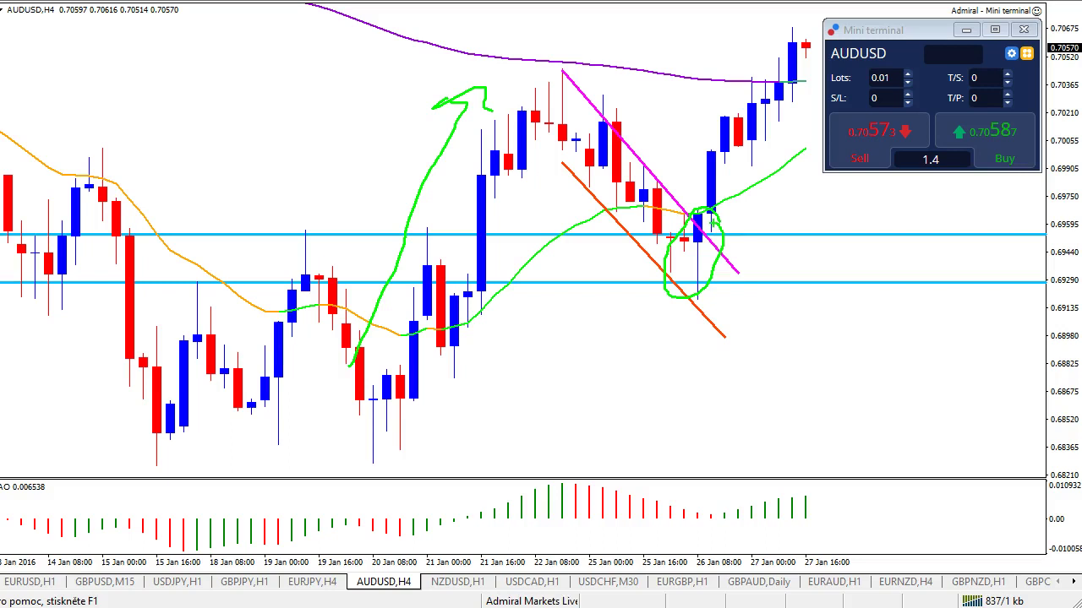
key(Escape)
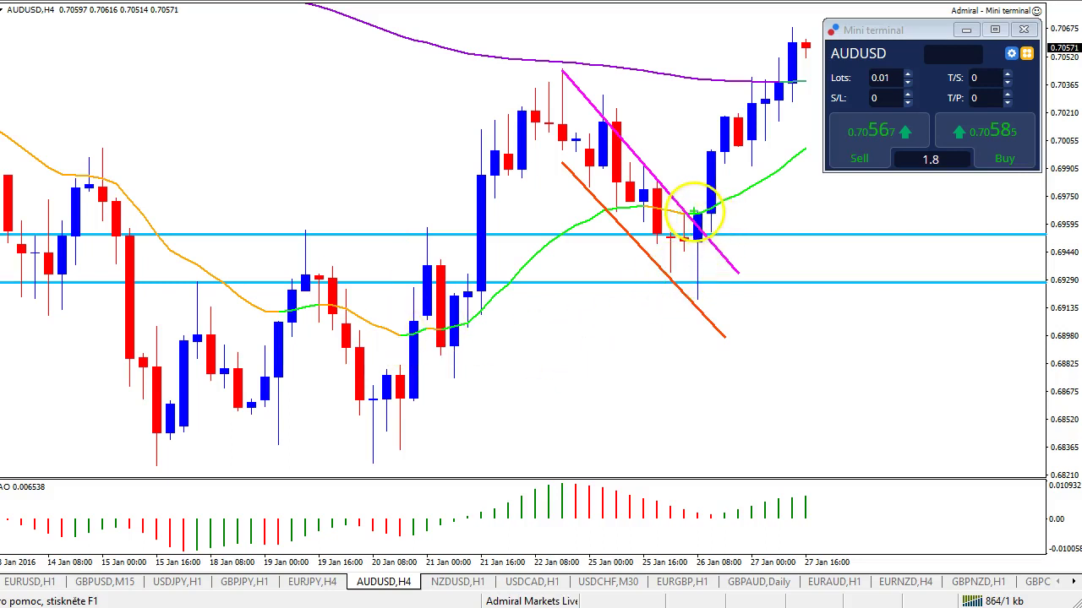
Step: Mark a trade with green above the reversal candle, red below its low and green at the latest high, and clear the marks
drag(691, 209, 725, 209)
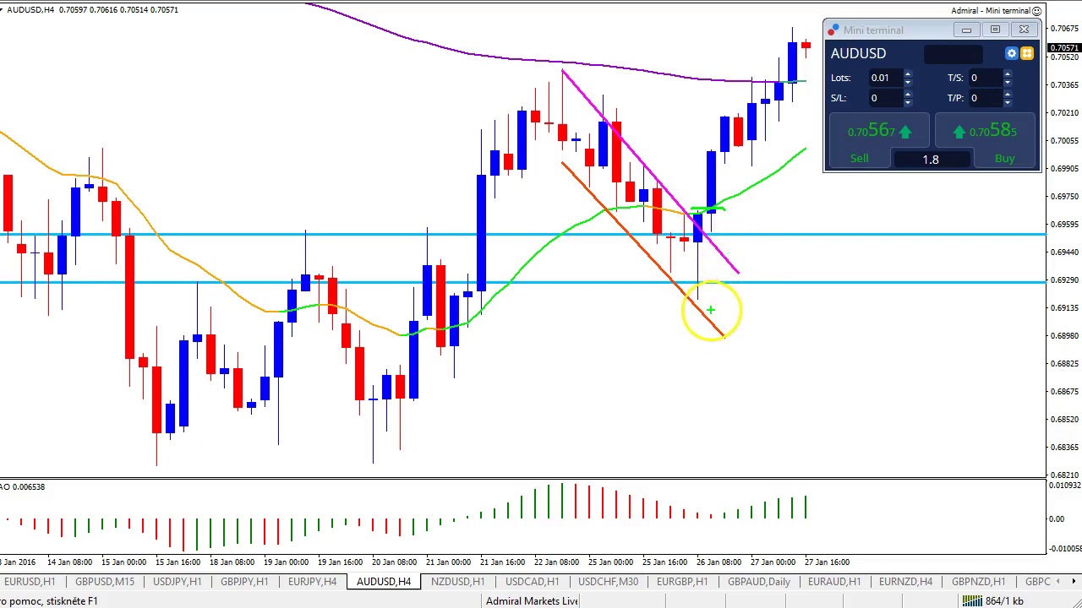
drag(691, 305, 738, 303)
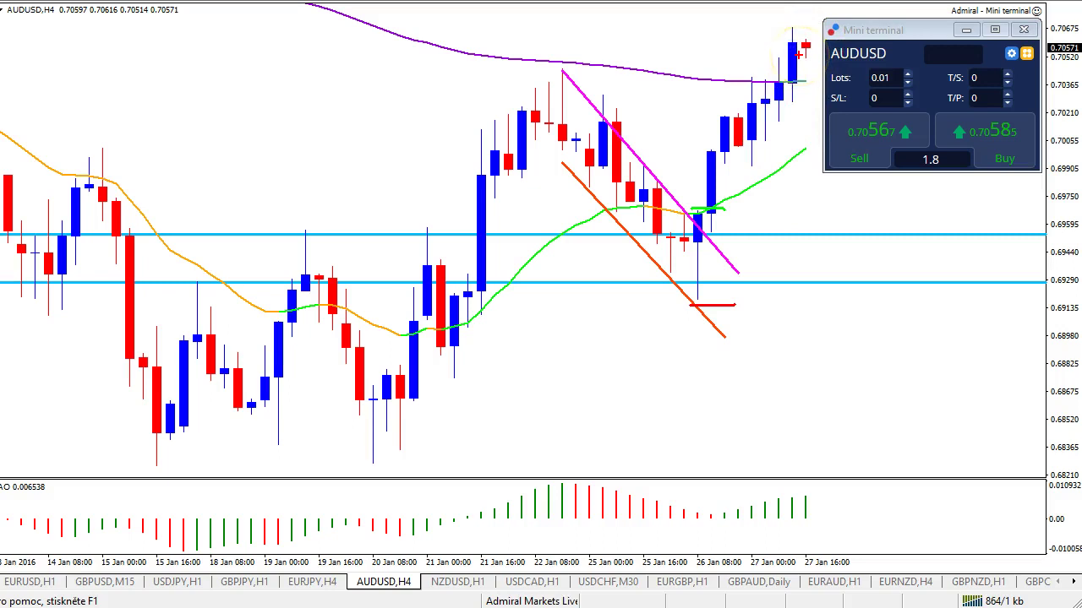
mouse_move(809, 44)
mouse_down()
mouse_move(798, 34)
mouse_move(774, 39)
mouse_up()
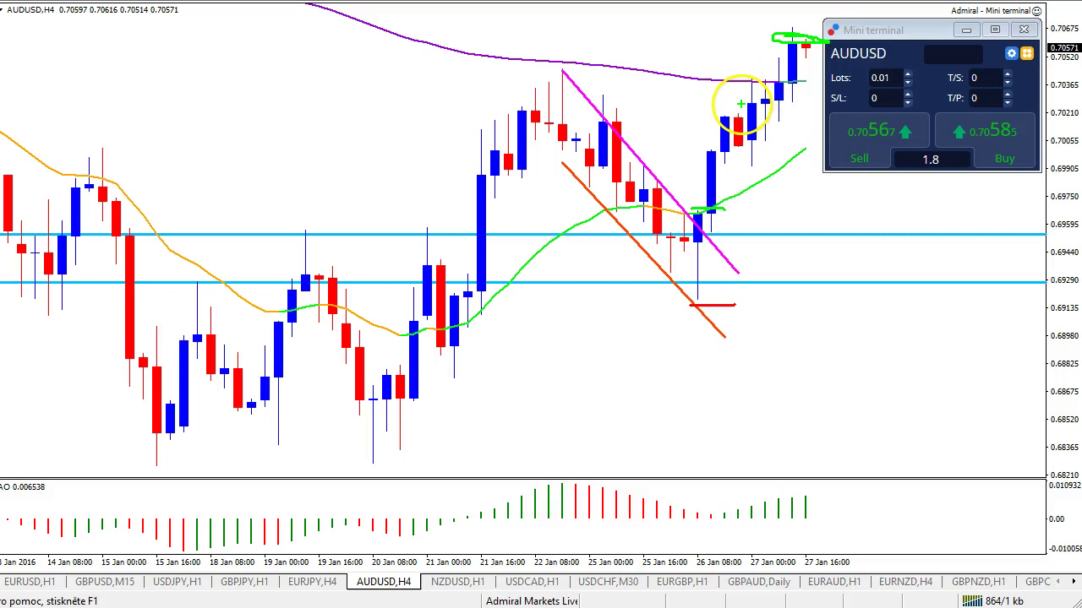
key(Escape)
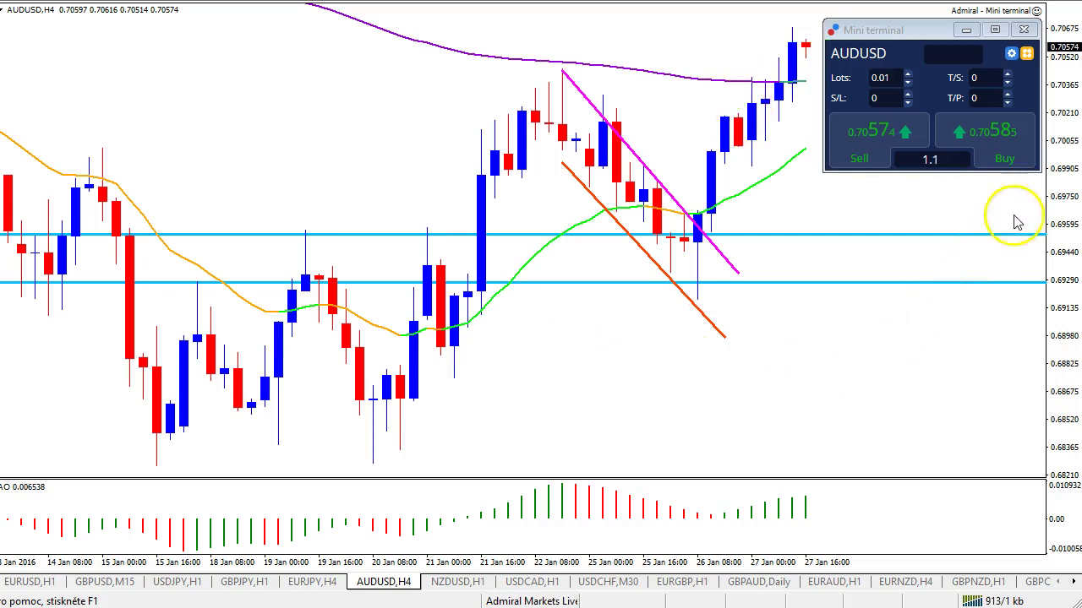
Step: Compress and restore the price scale, mark the top of the reversal candle in green, and clear the mark
drag(1065, 135, 1066, 243)
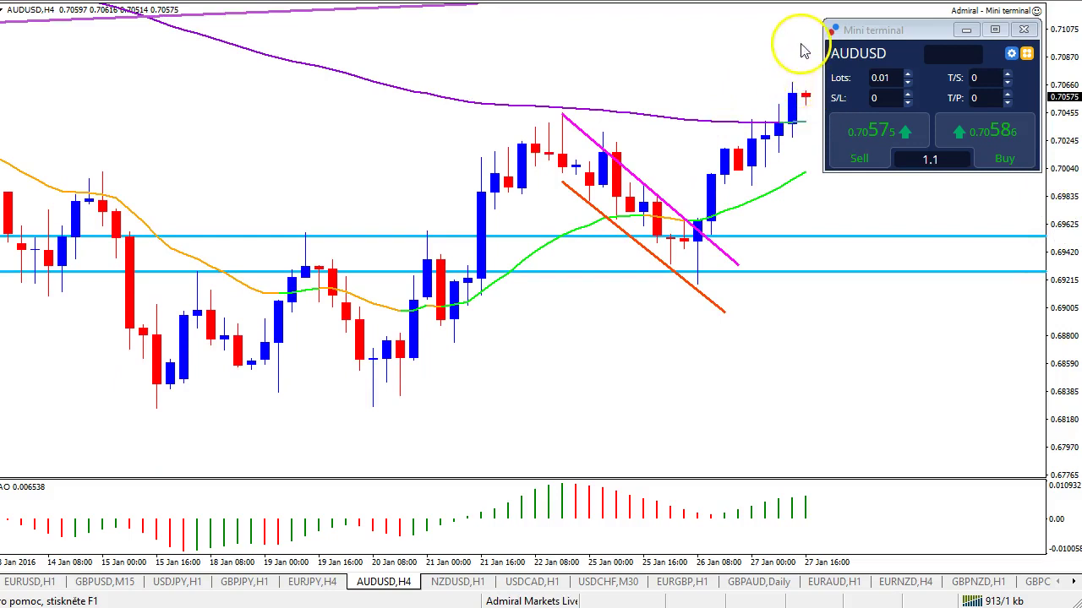
drag(1066, 196, 1055, 53)
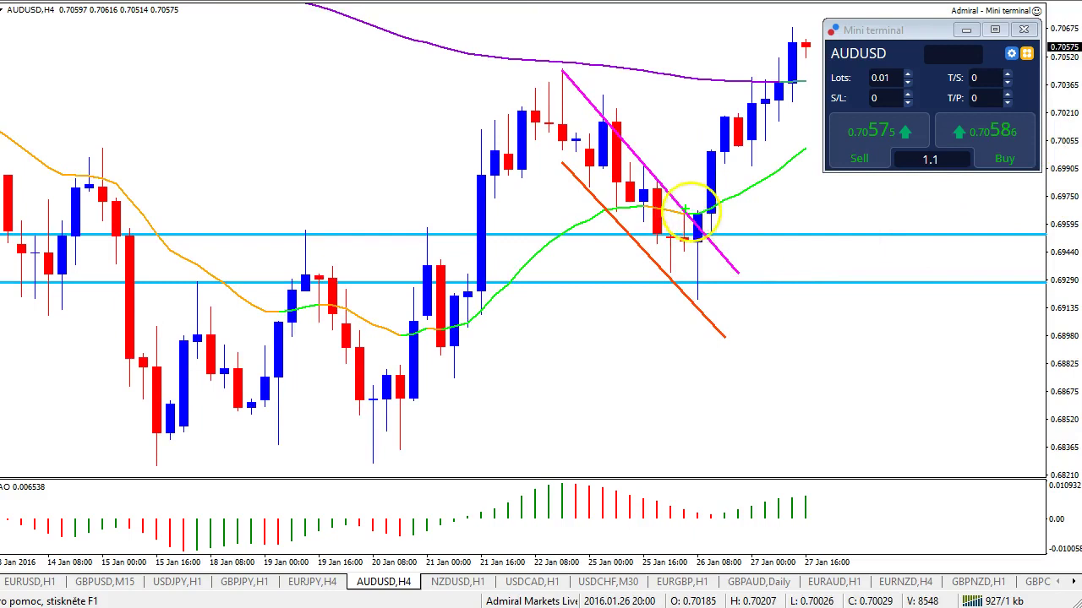
mouse_move(703, 213)
mouse_down()
mouse_move(709, 297)
mouse_move(702, 186)
mouse_up()
key(Escape)
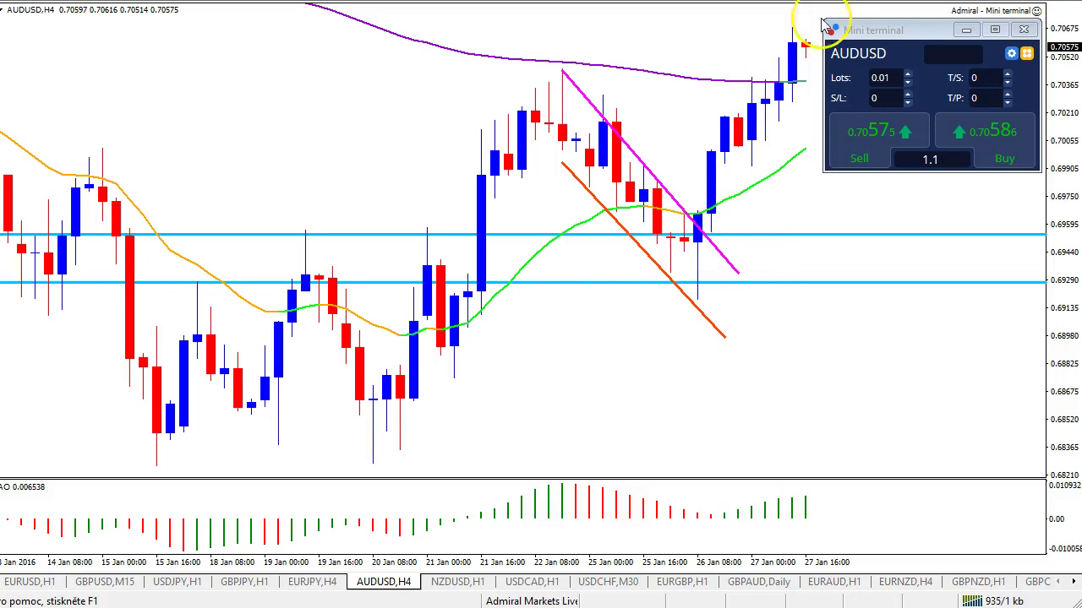
Step: Draw a Fibonacci retracement on the reversal candle from 0.69180 to 0.69670, and temporarily mark its 23.6 to 61.8 levels in green
drag(698, 295, 732, 213)
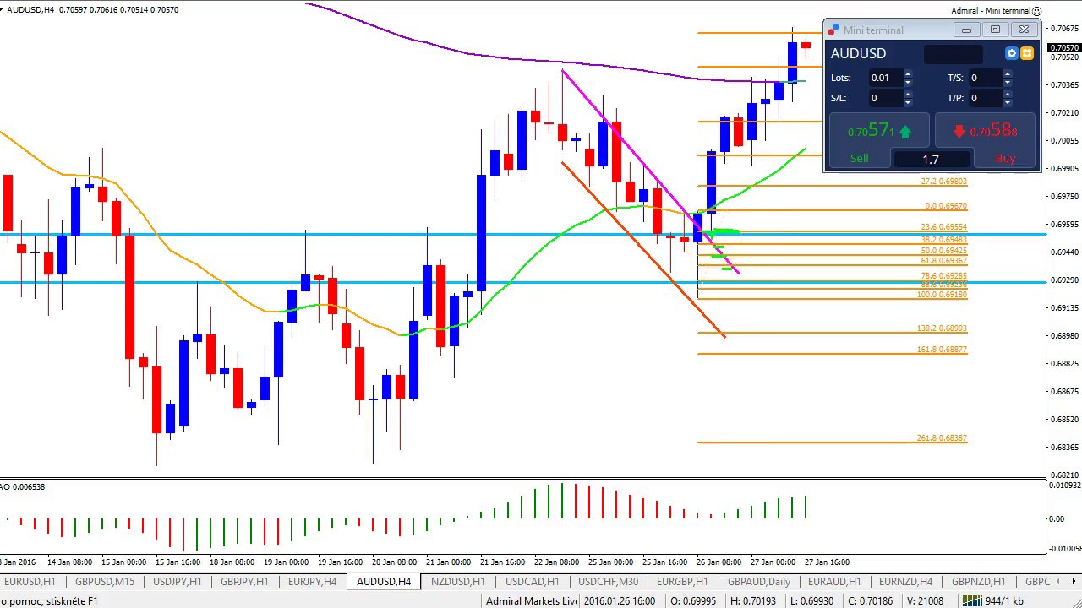
key(Escape)
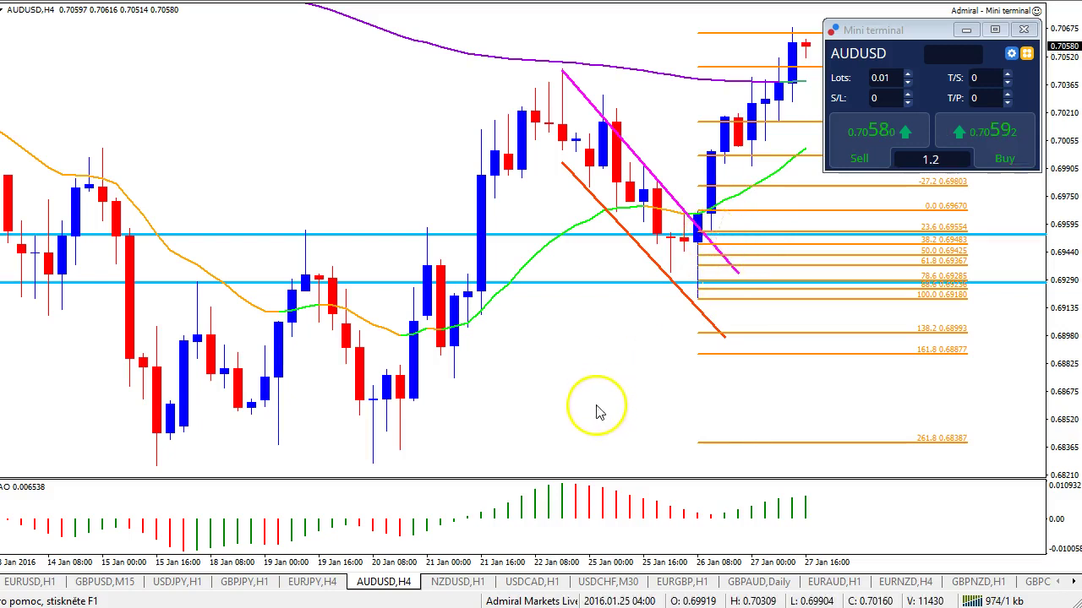